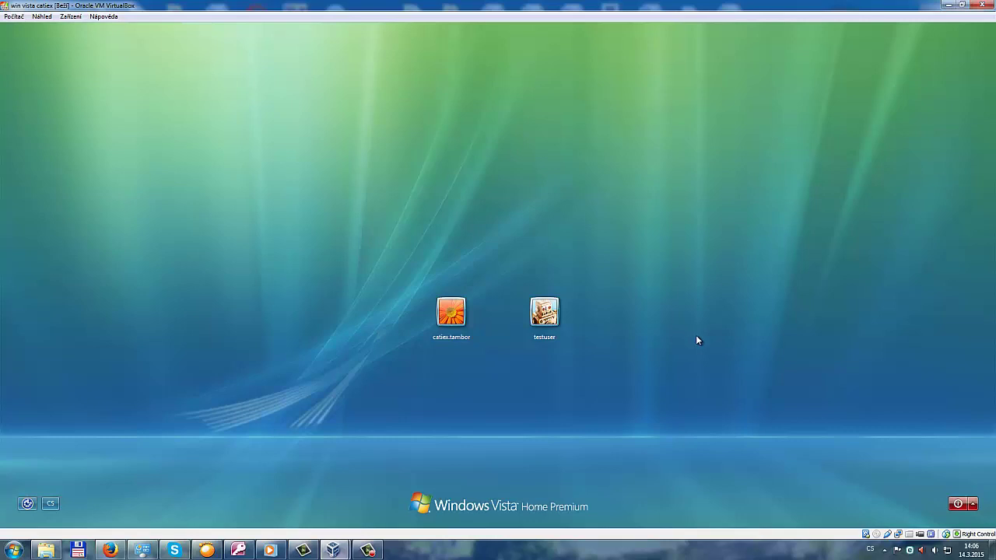
# Sign in to the Windows Vista account with the flower picture and dismiss the Adobe Flash Player update window.
pyautogui.click(450, 311)
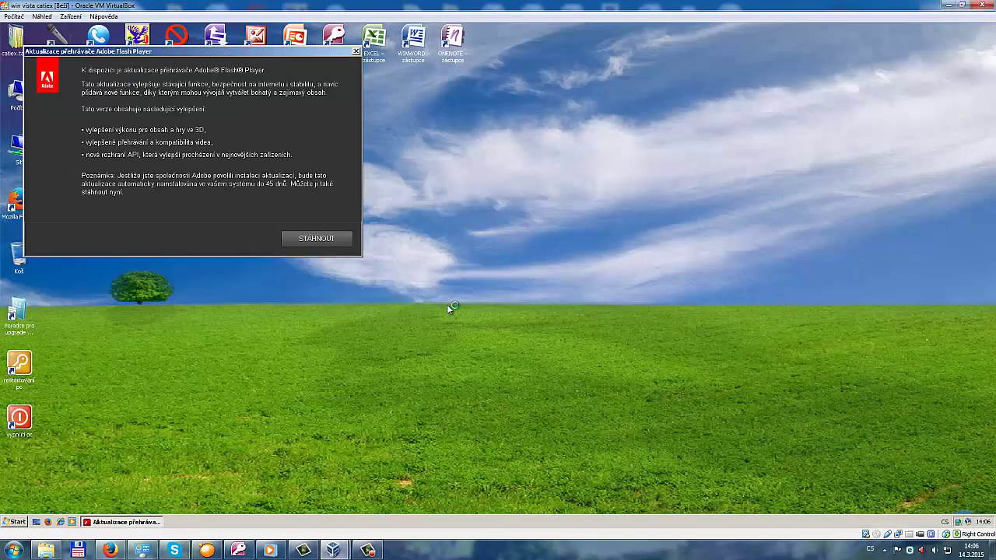
pyautogui.click(357, 52)
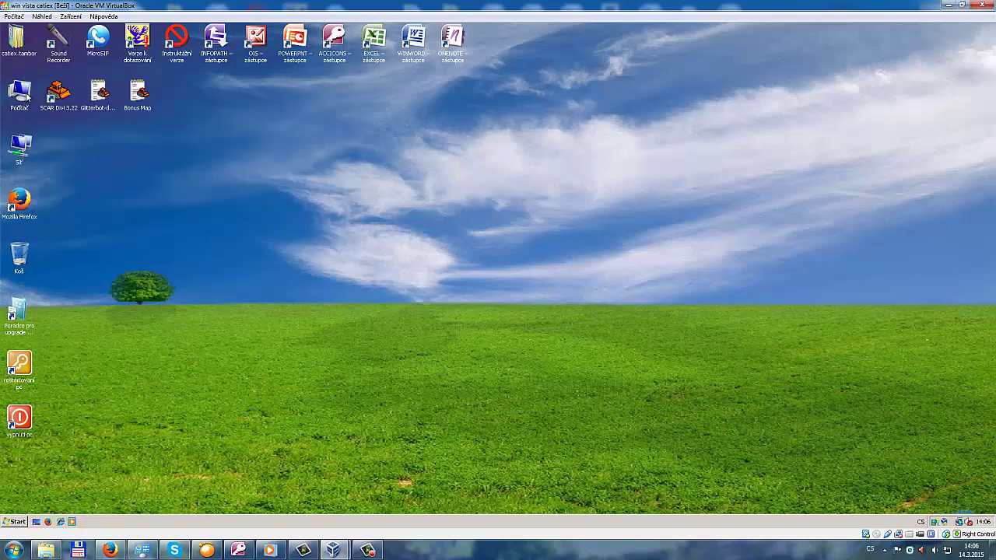
# View the basic computer information on the Systém page of Ovládací panely and close it.
pyautogui.click(16, 521)
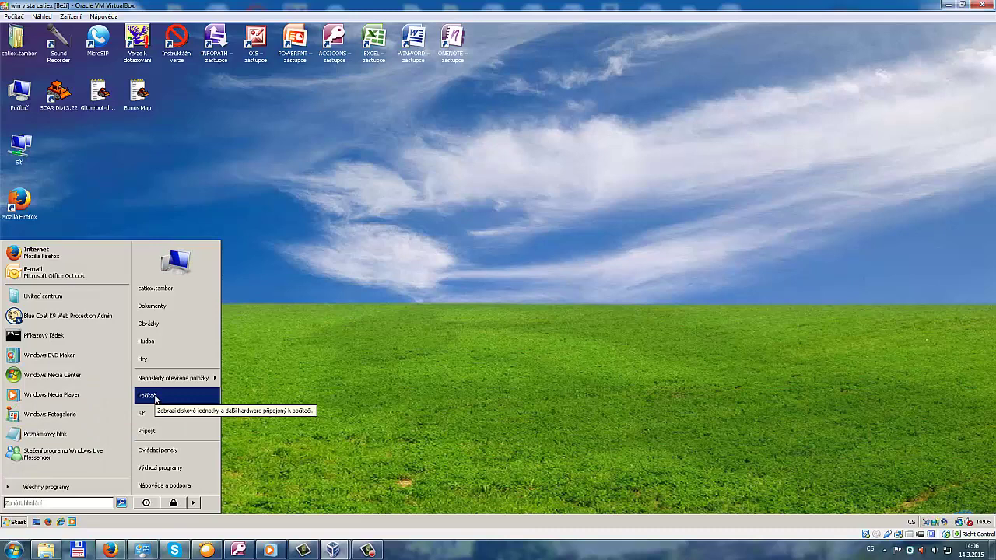
pyautogui.click(31, 486)
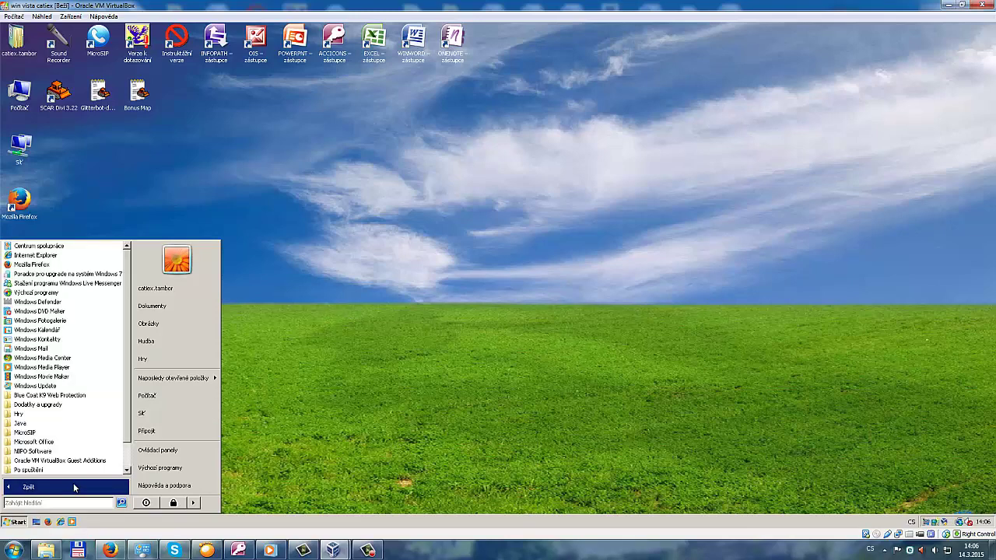
pyautogui.scroll(-1, 64, 378)
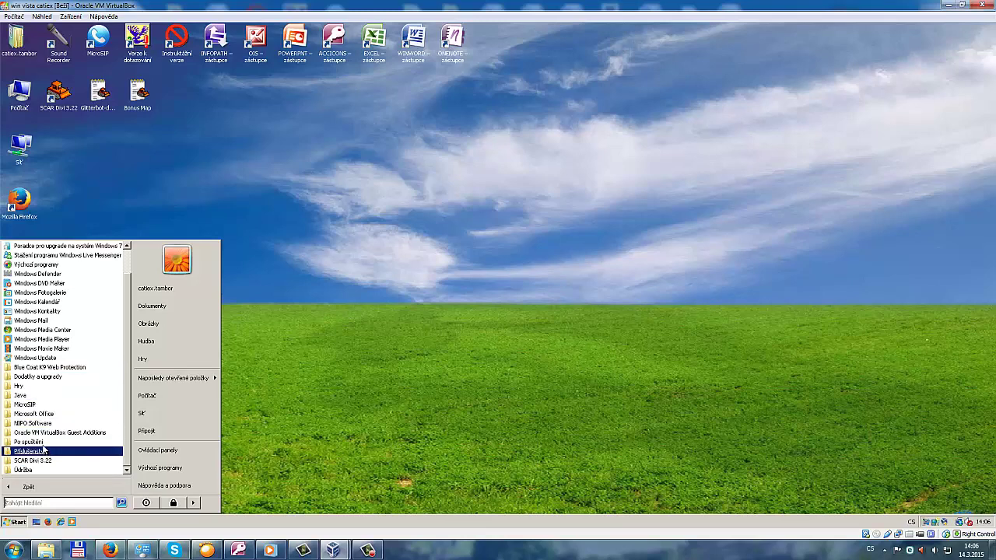
pyautogui.click(45, 451)
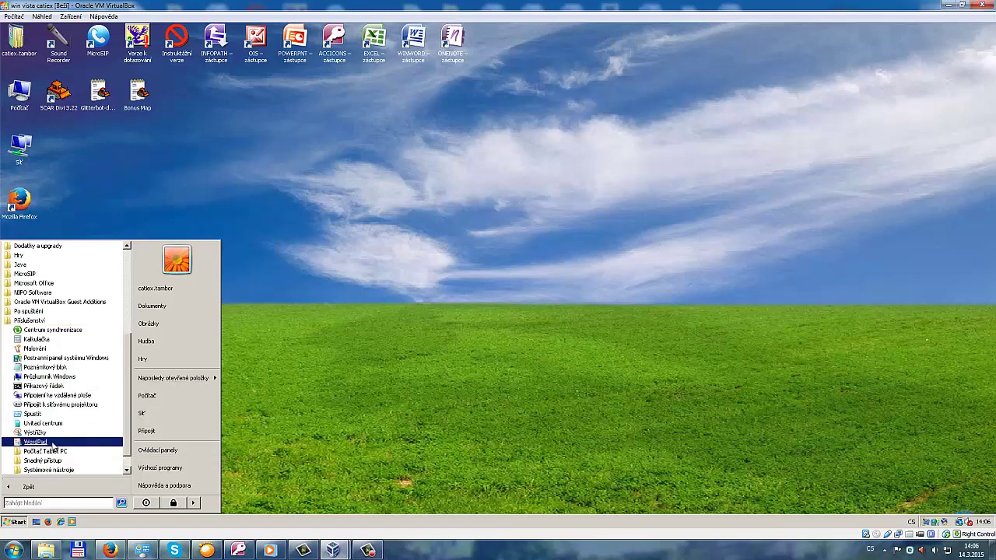
pyautogui.click(156, 449)
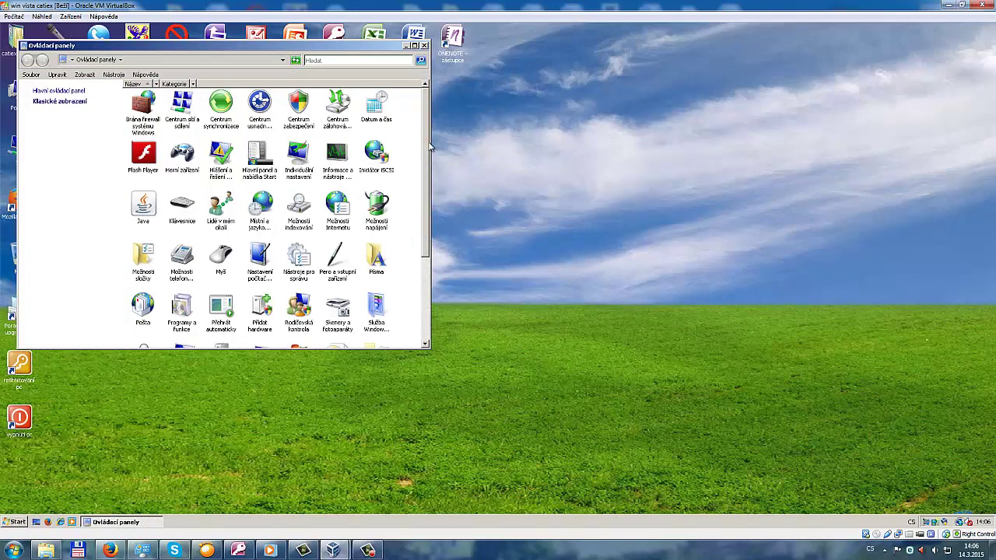
pyautogui.moveTo(426, 146); pyautogui.dragTo(426, 167)
pyautogui.scroll(-3, 261, 230)
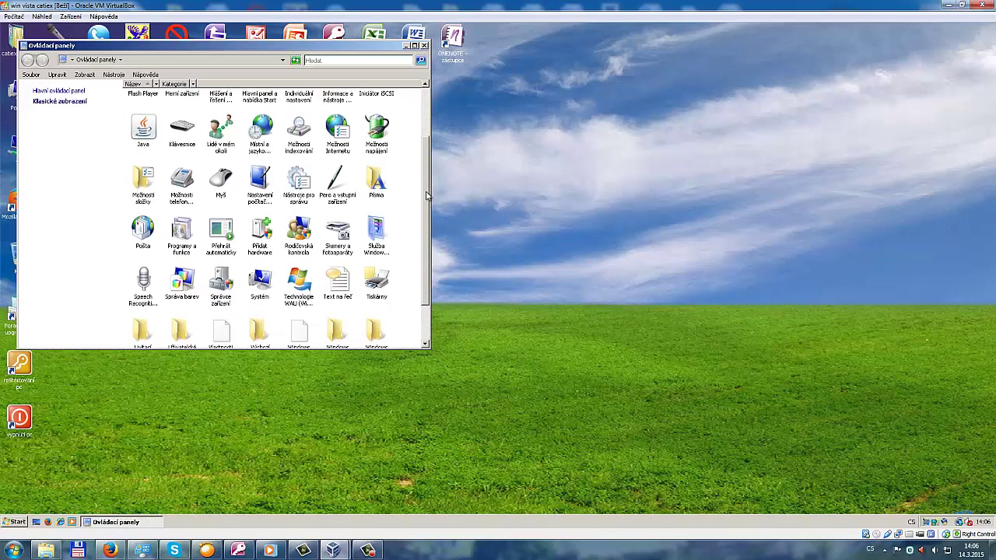
pyautogui.doubleClick(261, 230)
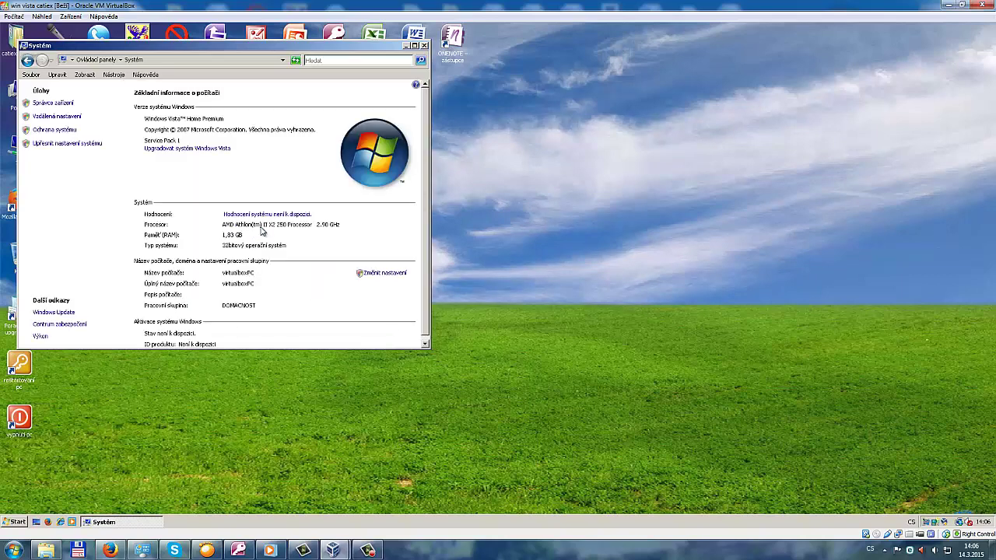
pyautogui.click(424, 45)
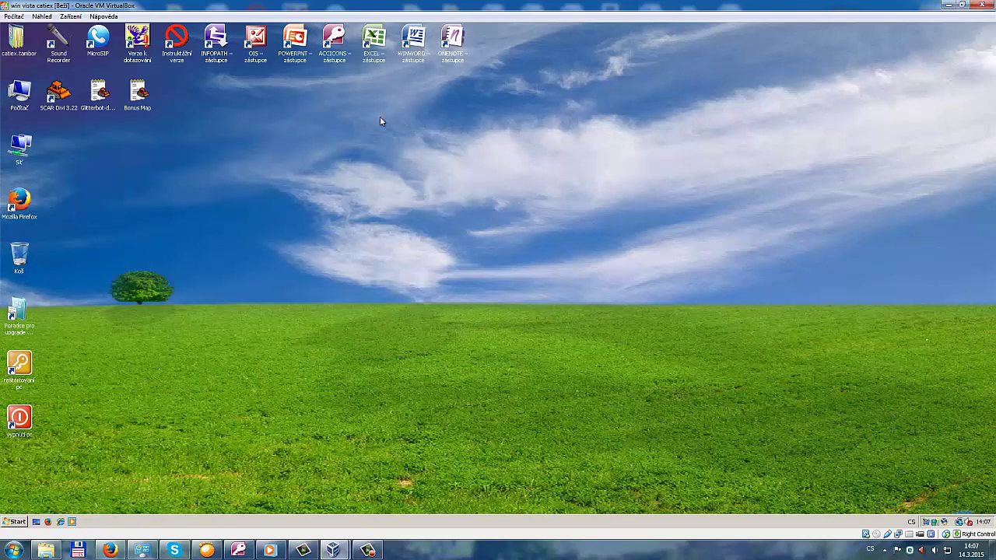
# View the properties of Počítač from its desktop icon in a maximized window and close it.
pyautogui.rightClick(243, 292)
pyautogui.rightClick(24, 91)
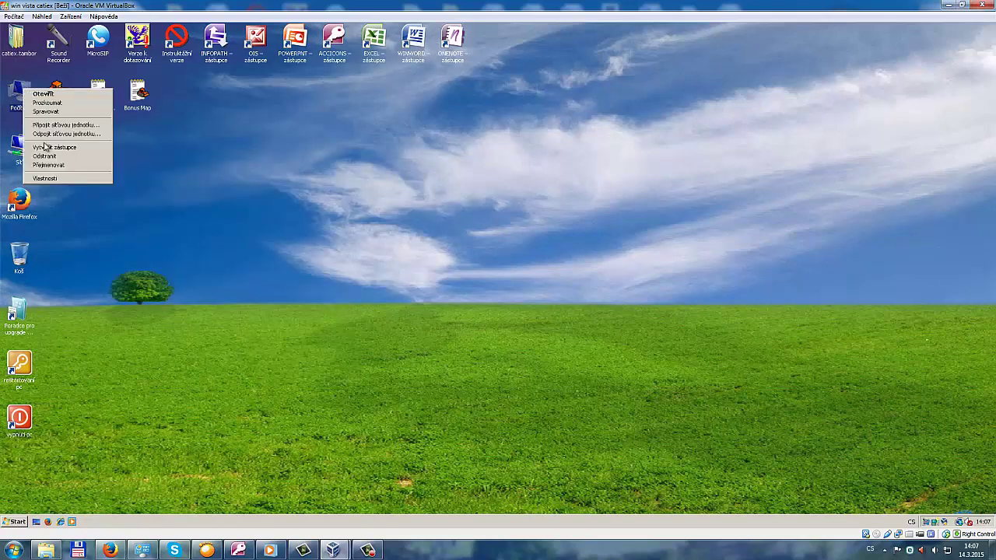
pyautogui.click(47, 180)
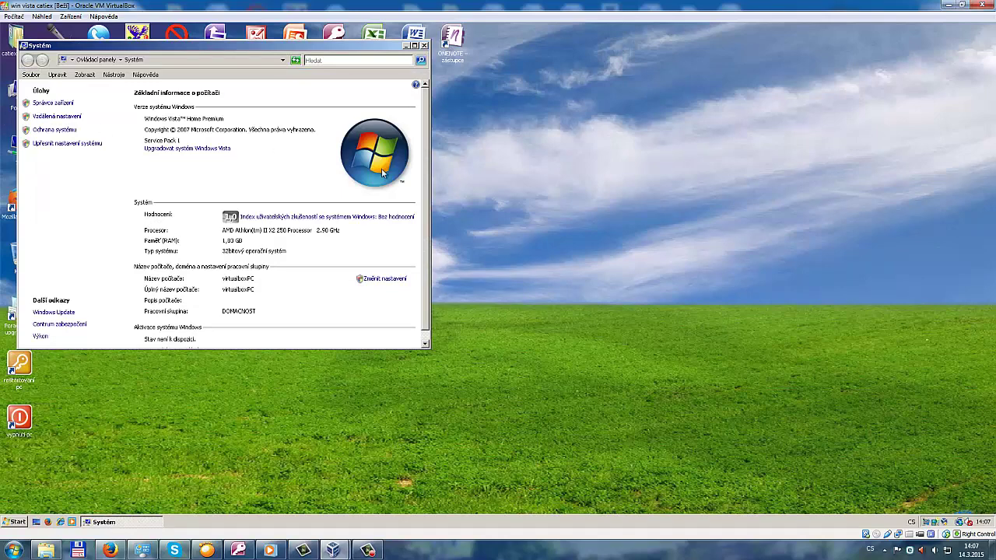
pyautogui.click(414, 45)
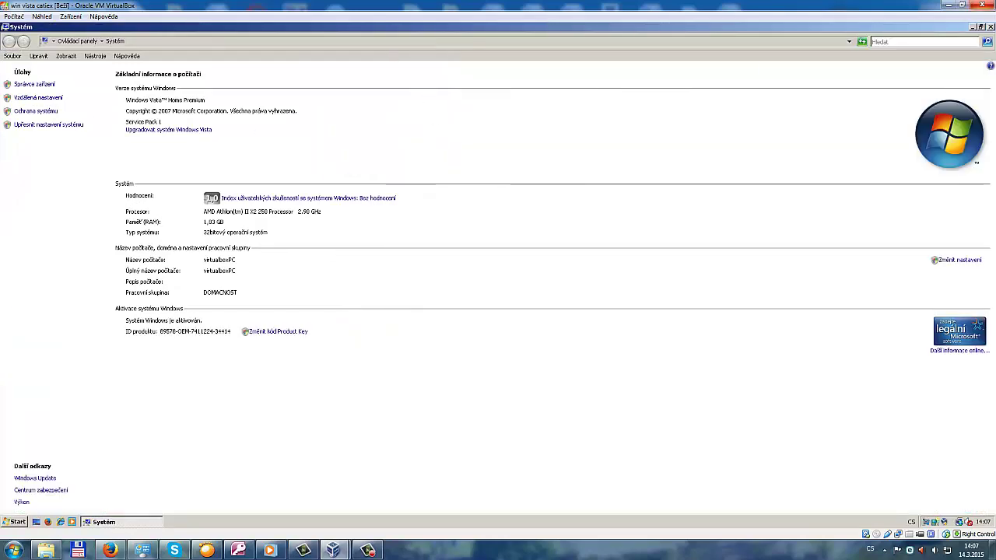
pyautogui.click(990, 26)
# Enable the Ovládací panely icon on the desktop through the desktop icon settings.
pyautogui.rightClick(465, 198)
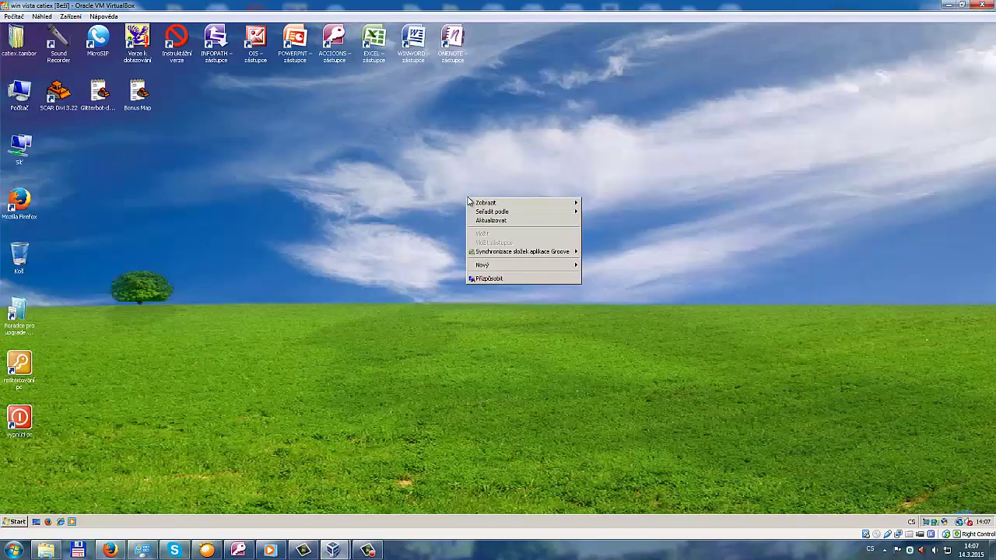
pyautogui.click(483, 279)
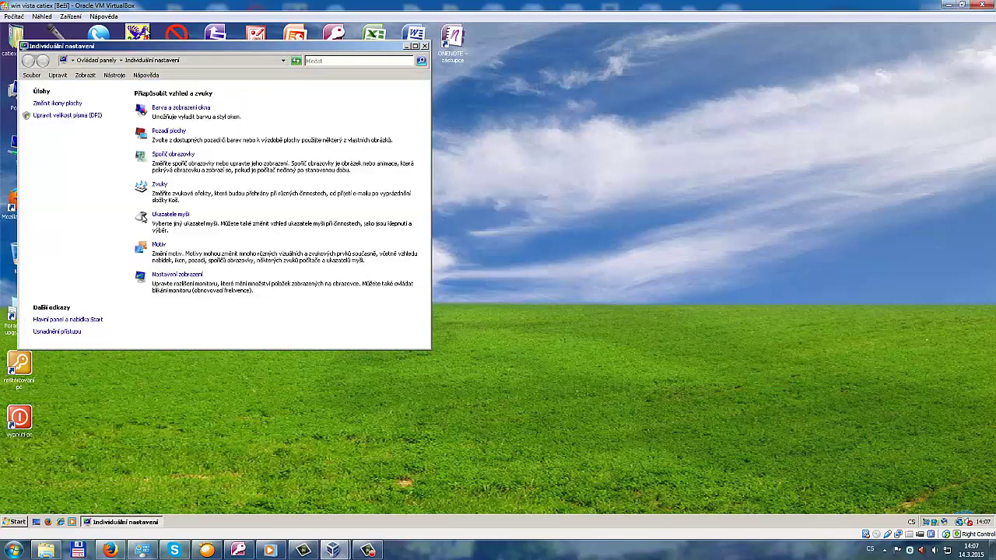
pyautogui.moveTo(157, 46); pyautogui.dragTo(487, 130)
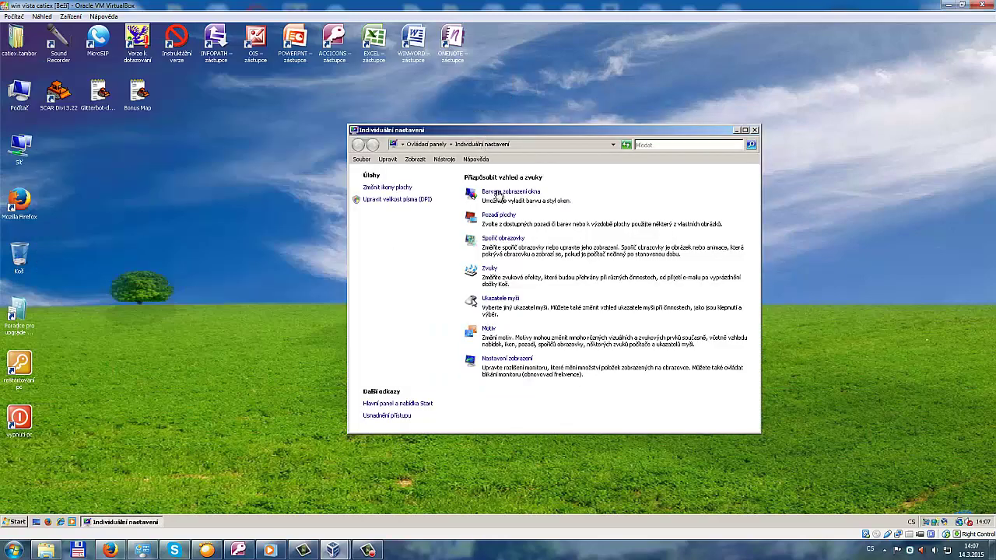
pyautogui.click(398, 189)
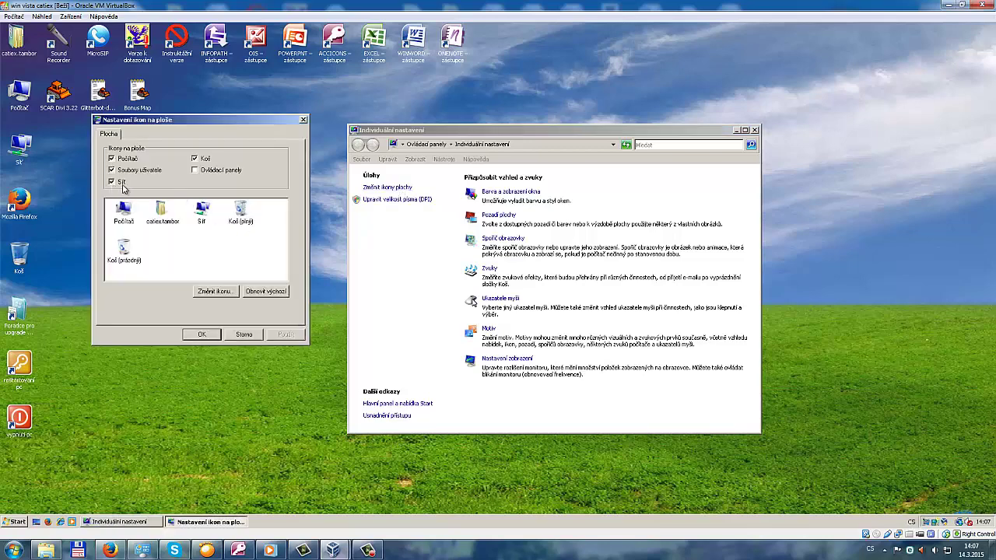
pyautogui.click(194, 170)
pyautogui.click(285, 334)
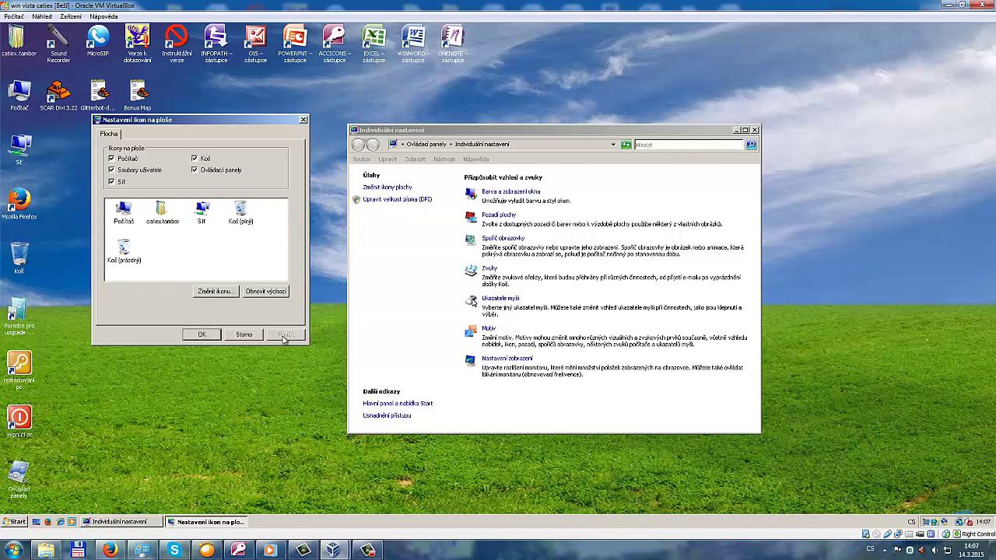
pyautogui.click(202, 335)
# Place the Ovládací panely icon directly below Síť, shifting the icons beneath it down, and close the Individuální nastavení window.
pyautogui.moveTo(20, 479); pyautogui.dragTo(98, 368)
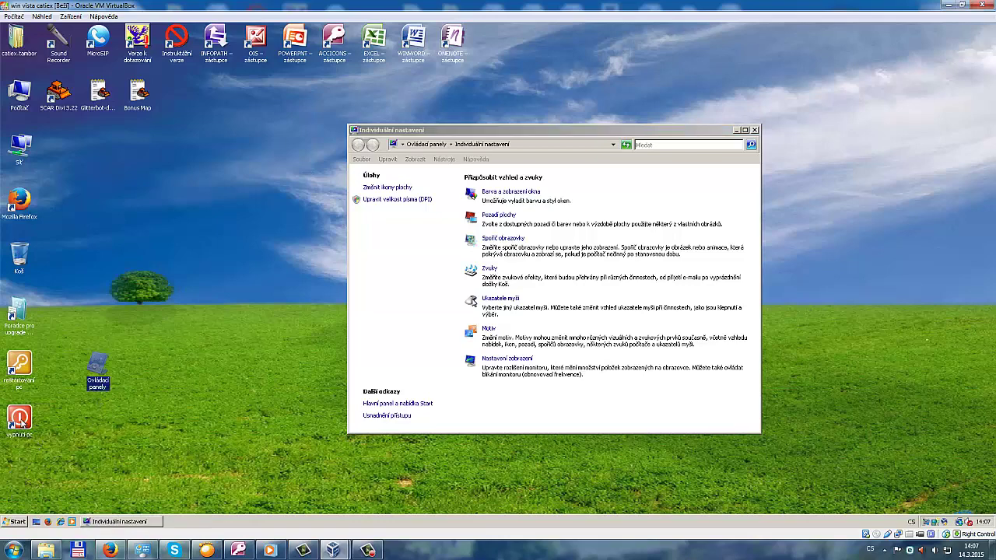
pyautogui.moveTo(22, 423); pyautogui.dragTo(21, 476)
pyautogui.moveTo(19, 366); pyautogui.dragTo(19, 423)
pyautogui.moveTo(19, 315); pyautogui.dragTo(19, 372)
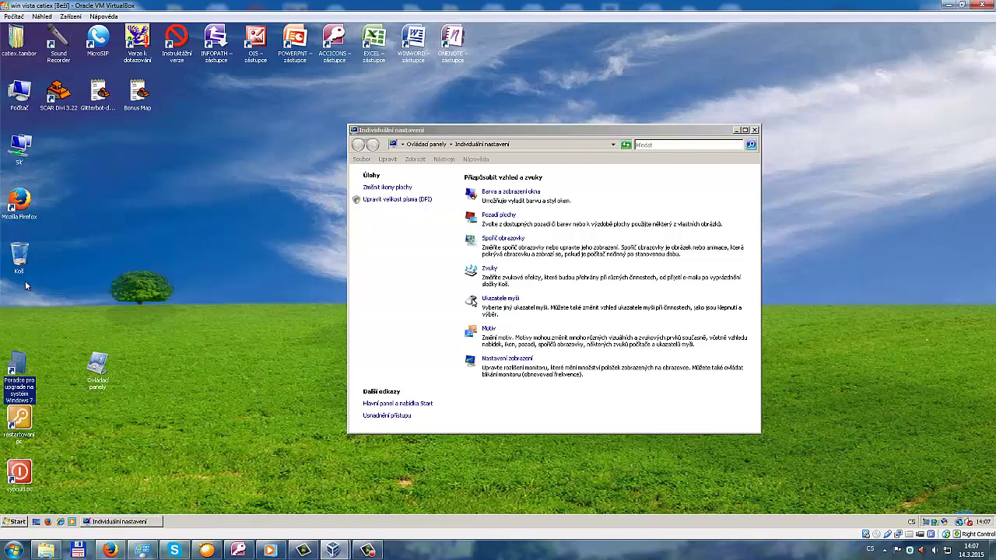
pyautogui.moveTo(24, 263); pyautogui.dragTo(21, 315)
pyautogui.moveTo(22, 203); pyautogui.dragTo(22, 246)
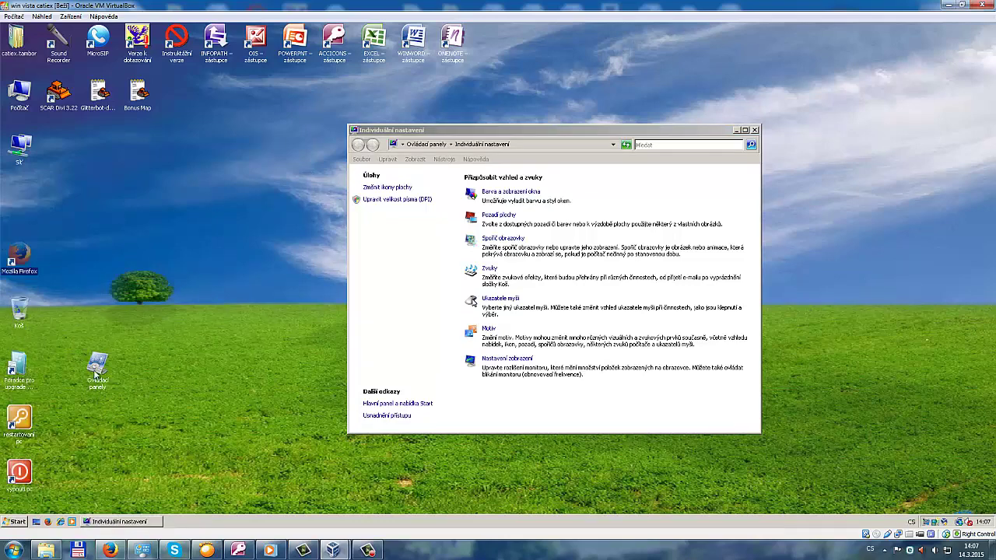
pyautogui.moveTo(95, 373); pyautogui.dragTo(22, 211)
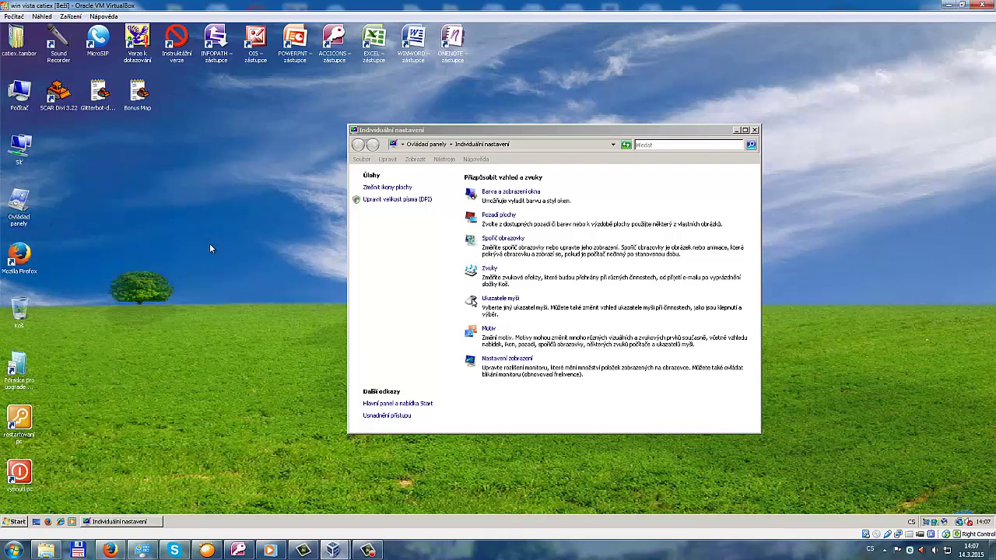
pyautogui.click(754, 130)
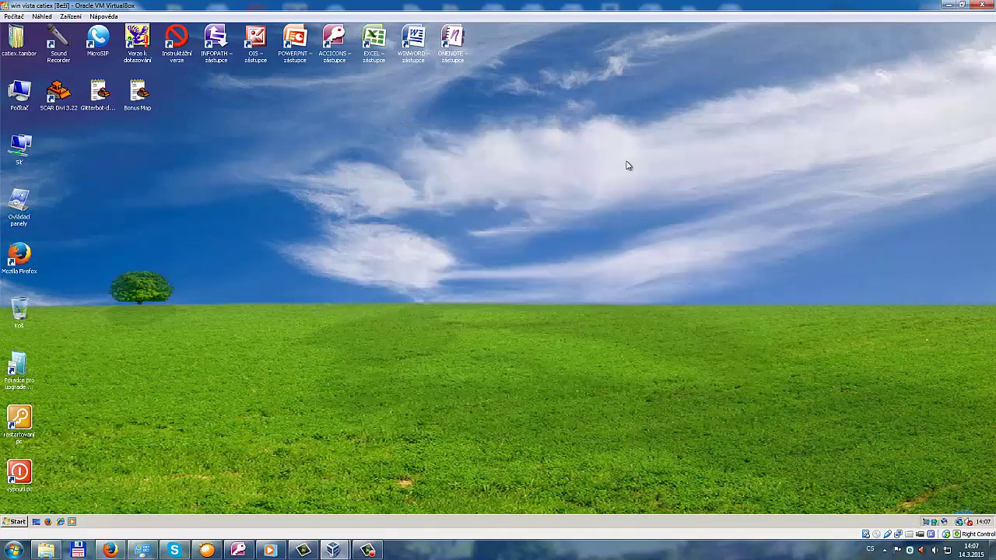
# Open the properties of Počítač and bring up the Vlastnosti systému dialog for changing the computer name settings.
pyautogui.rightClick(20, 93)
pyautogui.click(62, 184)
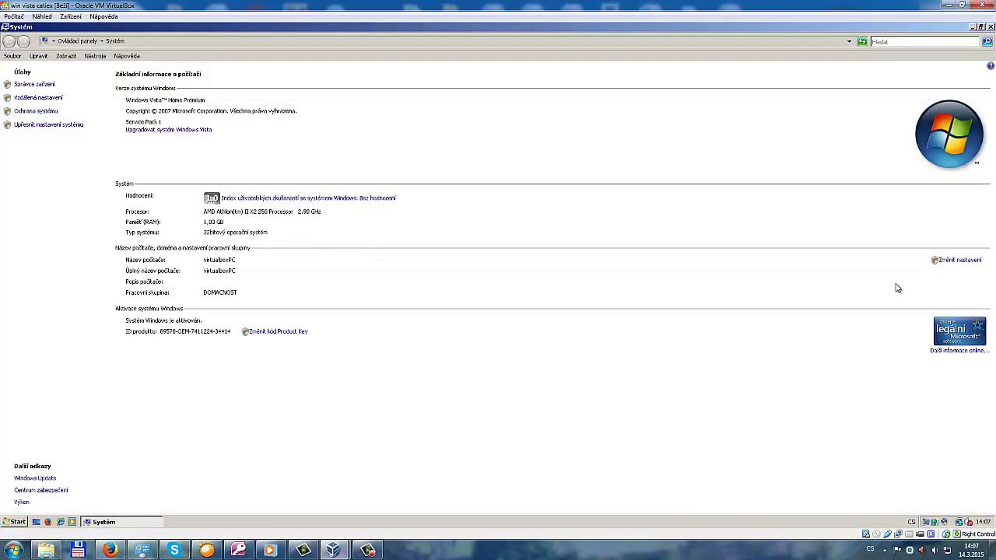
pyautogui.click(965, 262)
pyautogui.moveTo(258, 138); pyautogui.dragTo(695, 230)
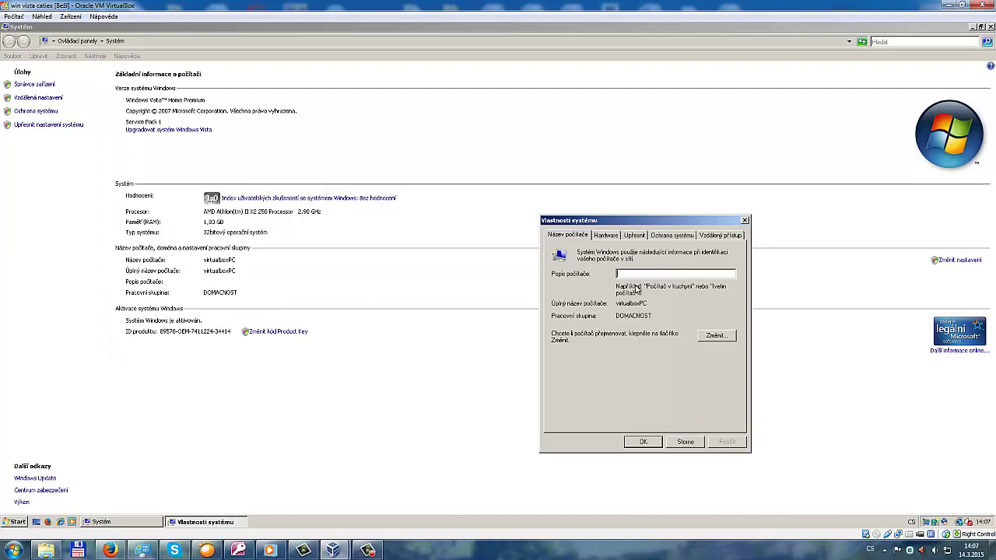
# Review the Hardware, Upřesnit, Ochrana systému and Vzdálený přístup pages of the system properties, ending back at Název počítače.
pyautogui.click(606, 235)
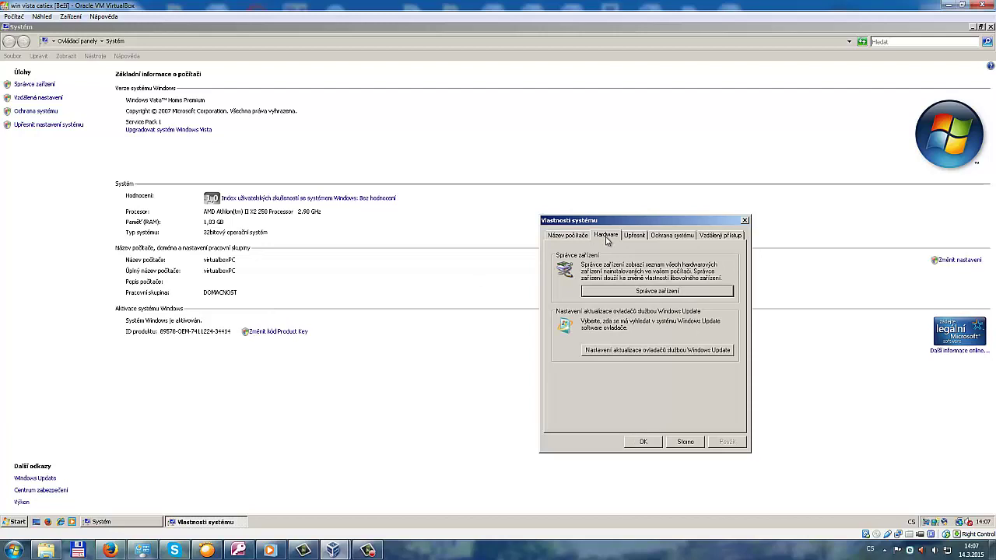
pyautogui.click(632, 235)
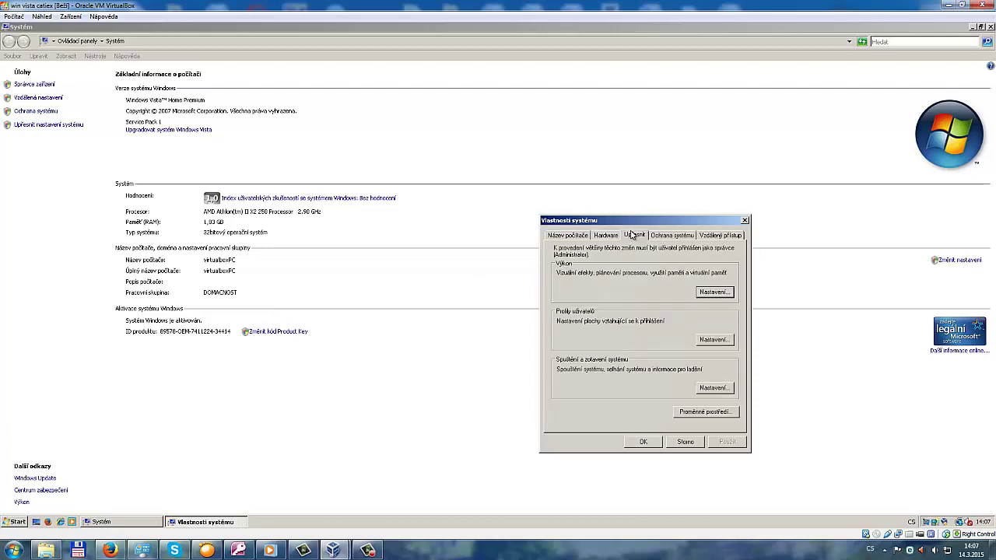
pyautogui.click(679, 236)
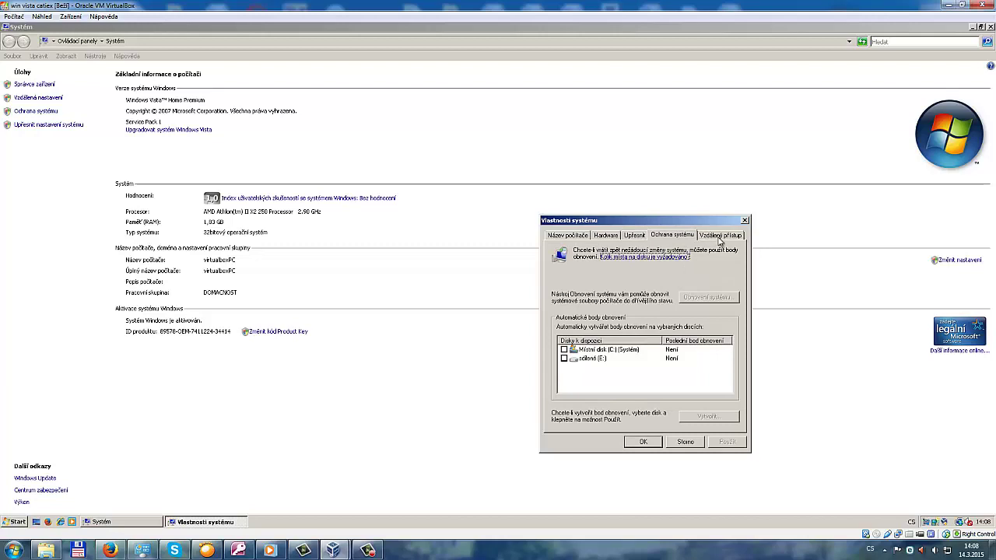
pyautogui.click(719, 238)
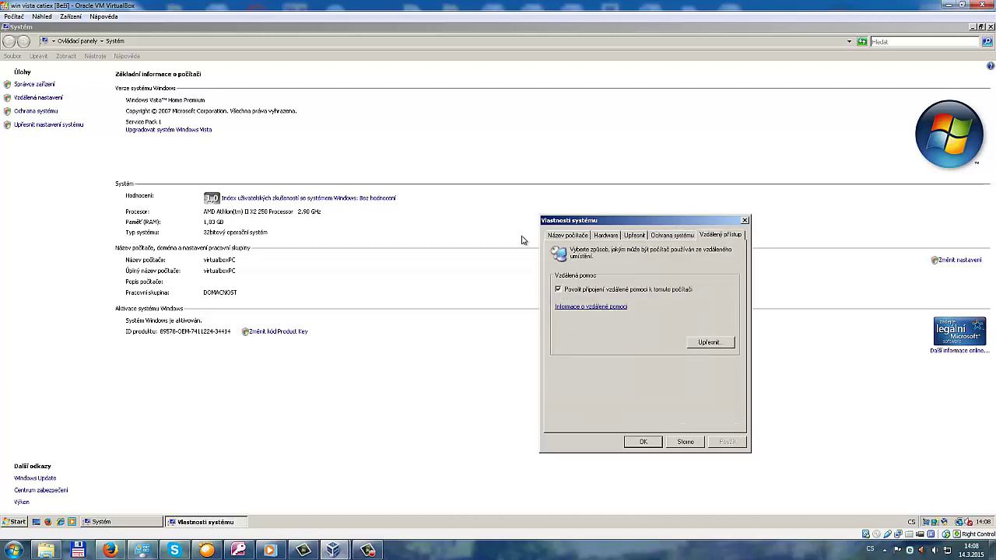
pyautogui.click(570, 237)
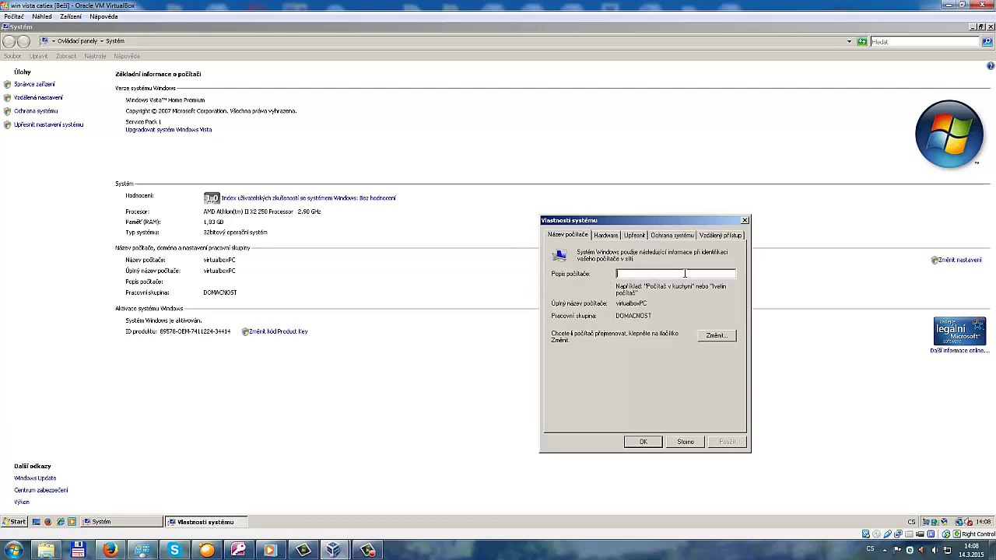
# Open the computer rename dialog and replace the computer name with textovacípočítač.
pyautogui.click(719, 339)
pyautogui.click(717, 339)
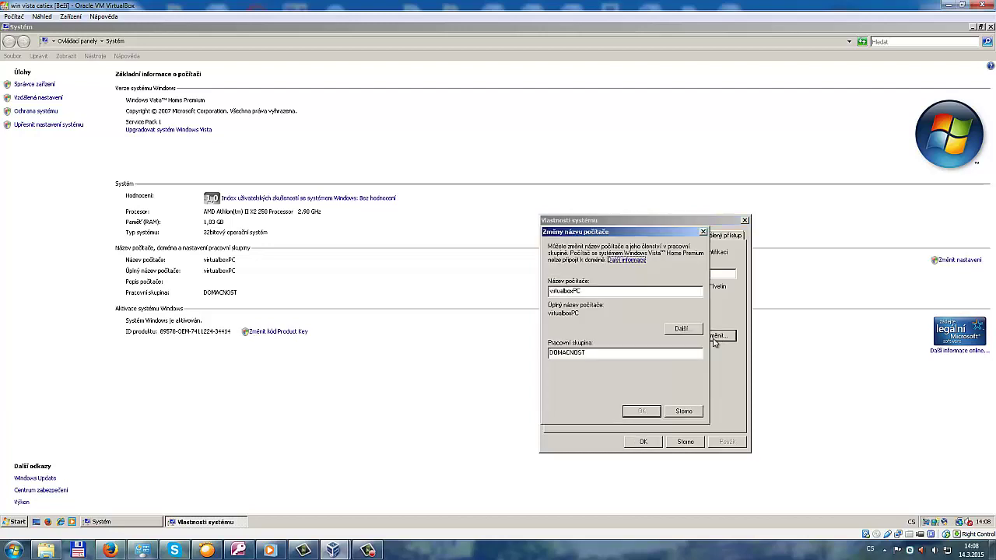
pyautogui.click(588, 290)
pyautogui.moveTo(582, 290); pyautogui.dragTo(535, 299)
pyautogui.press('BackSpace')
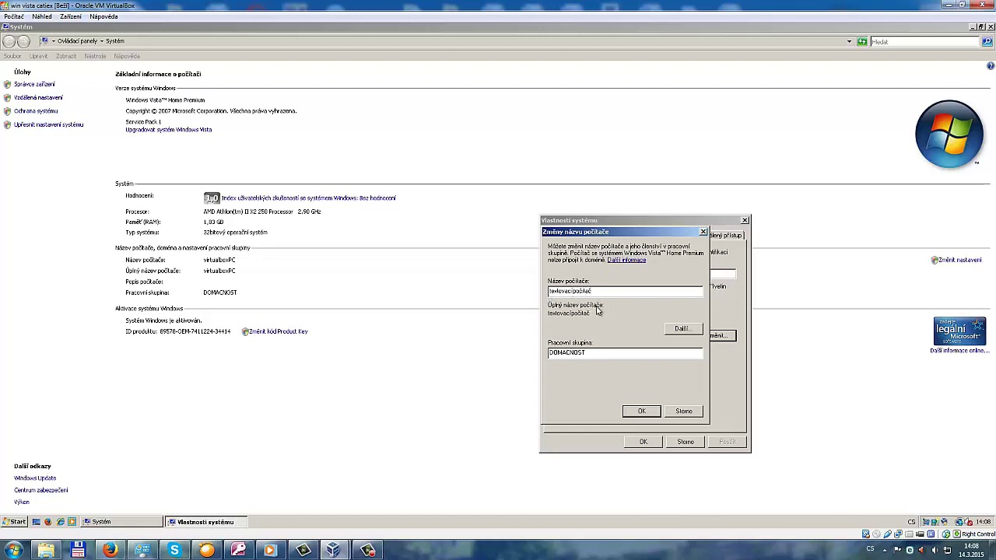
# Try to apply the computer name with a dot between the two words, as textovací.počítač.
pyautogui.write('-')
pyautogui.click(641, 412)
pyautogui.click(571, 300)
pyautogui.click(652, 410)
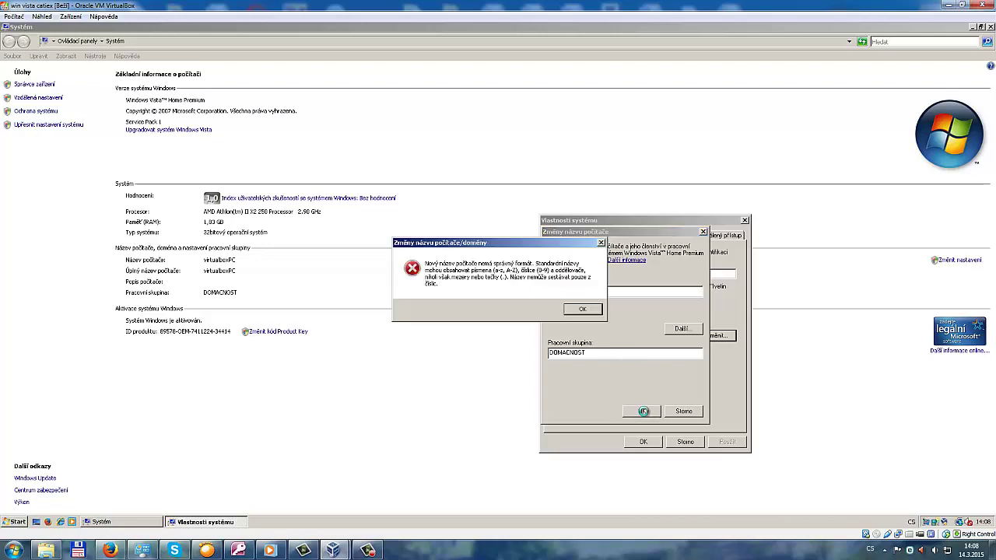
# Remove the dot from the new computer name and try to apply the name again.
pyautogui.click(582, 309)
pyautogui.click(574, 291)
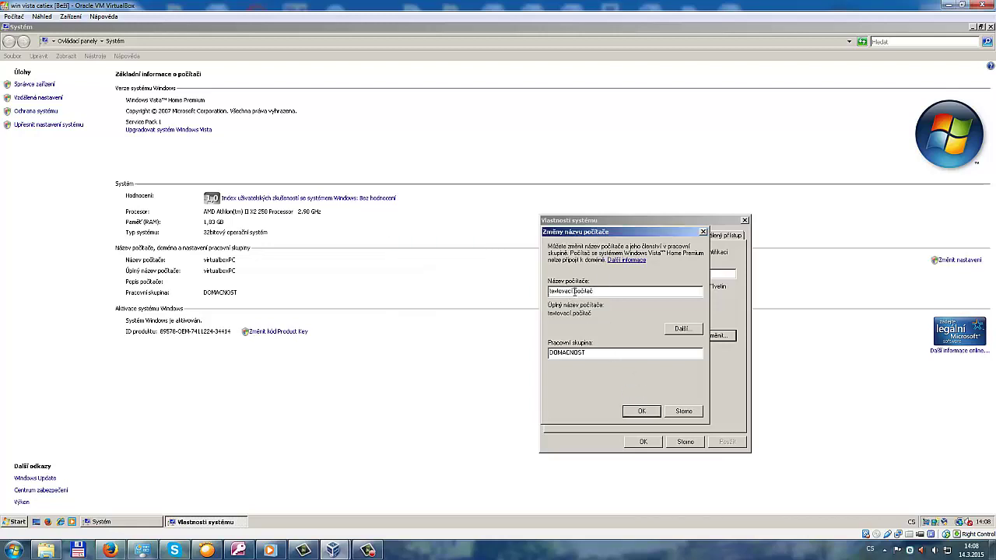
pyautogui.press('BackSpace')
pyautogui.click(649, 415)
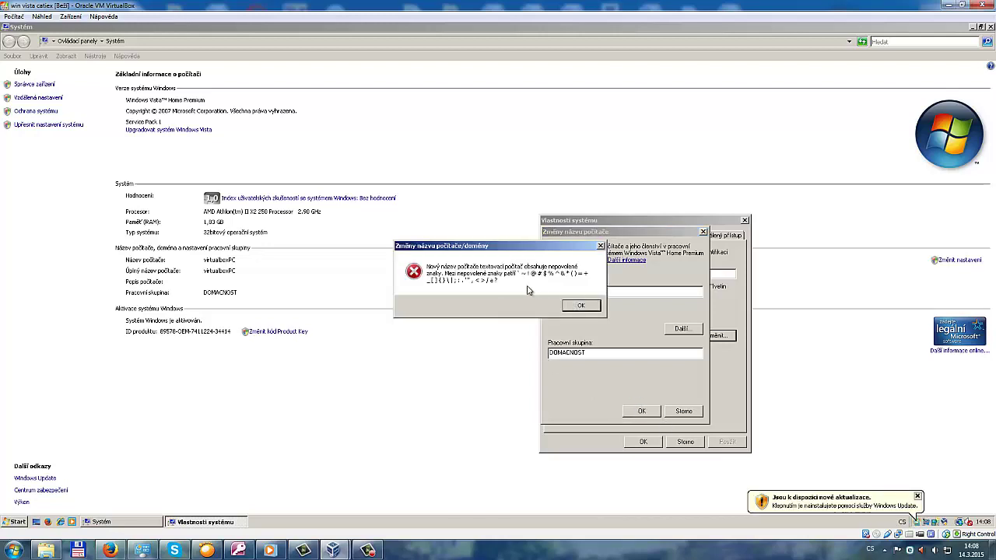
# Shorten the new computer name to textovací and try to apply it, declining the use of a nonstandard name.
pyautogui.click(581, 308)
pyautogui.click(576, 291)
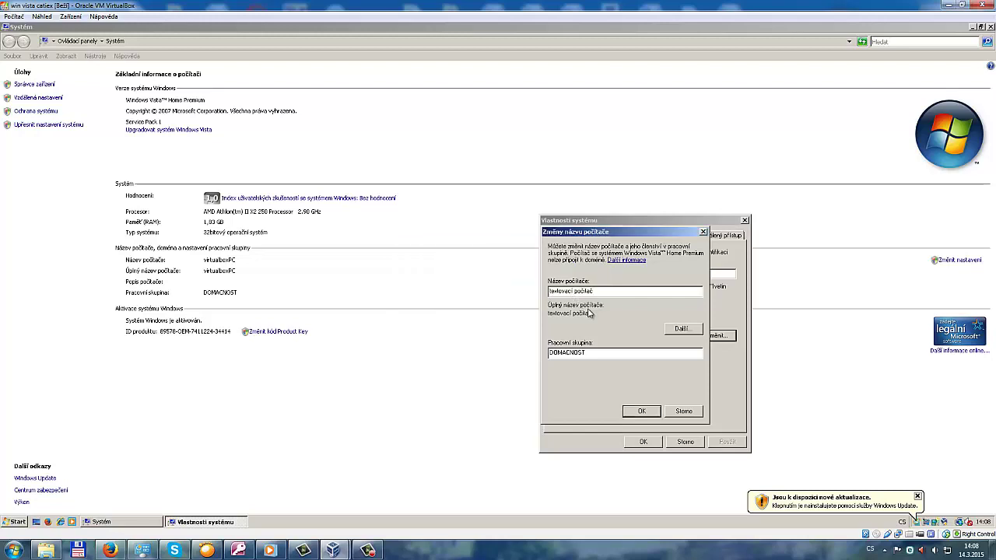
pyautogui.moveTo(598, 293); pyautogui.dragTo(581, 292)
pyautogui.press('BackSpace')
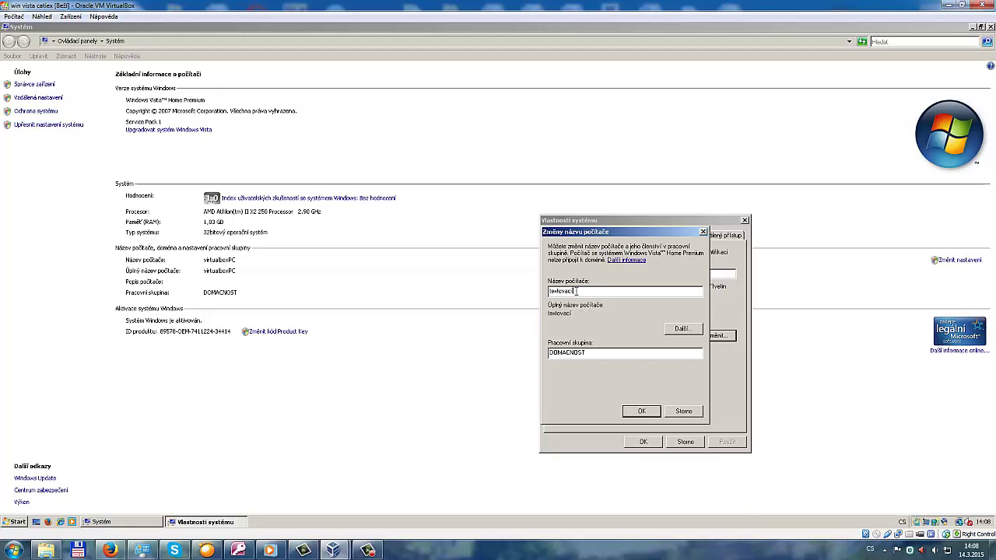
pyautogui.click(638, 409)
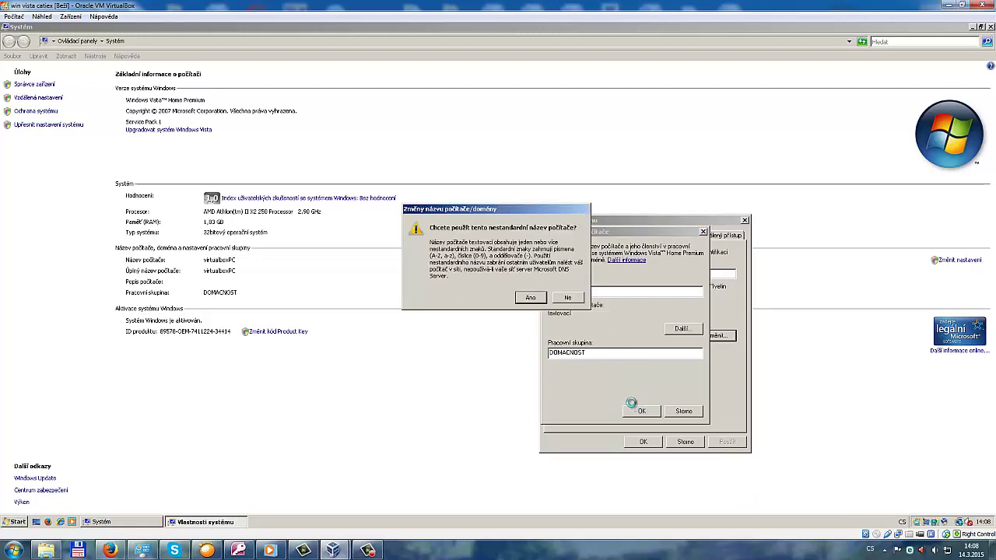
pyautogui.click(568, 298)
# Rename the computer to tester, close the system properties and postpone the restart.
pyautogui.moveTo(585, 292); pyautogui.dragTo(526, 303)
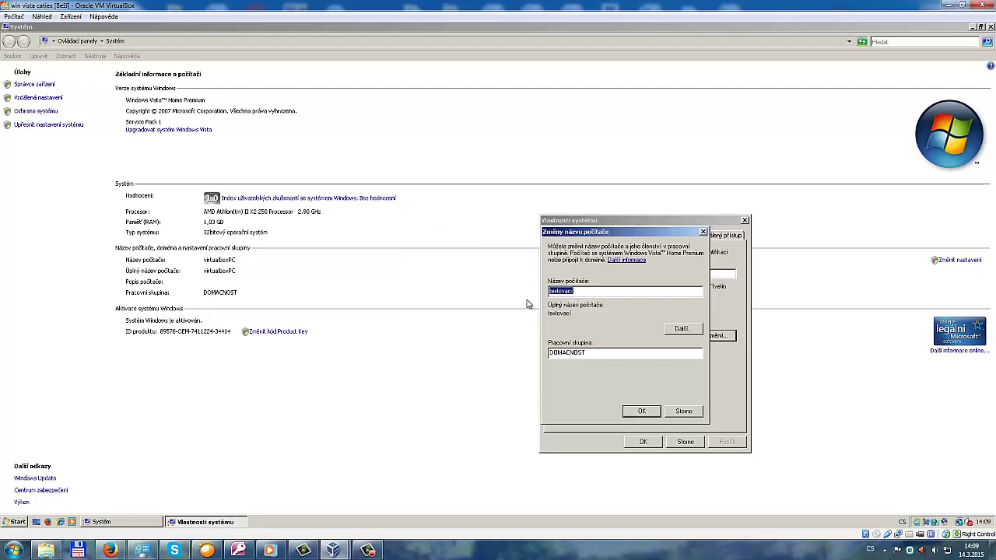
pyautogui.press('BackSpace')
pyautogui.write('tester')
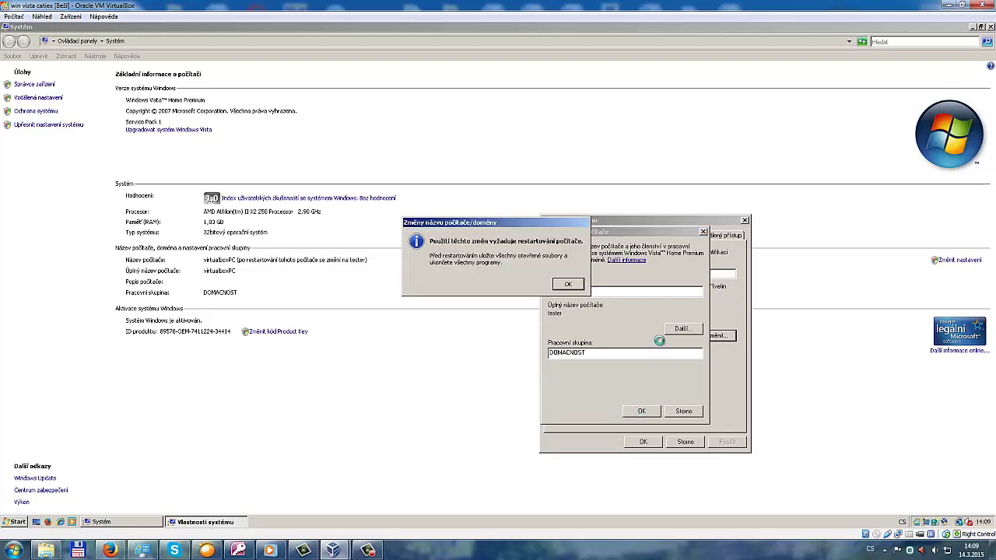
pyautogui.click(569, 285)
pyautogui.click(642, 442)
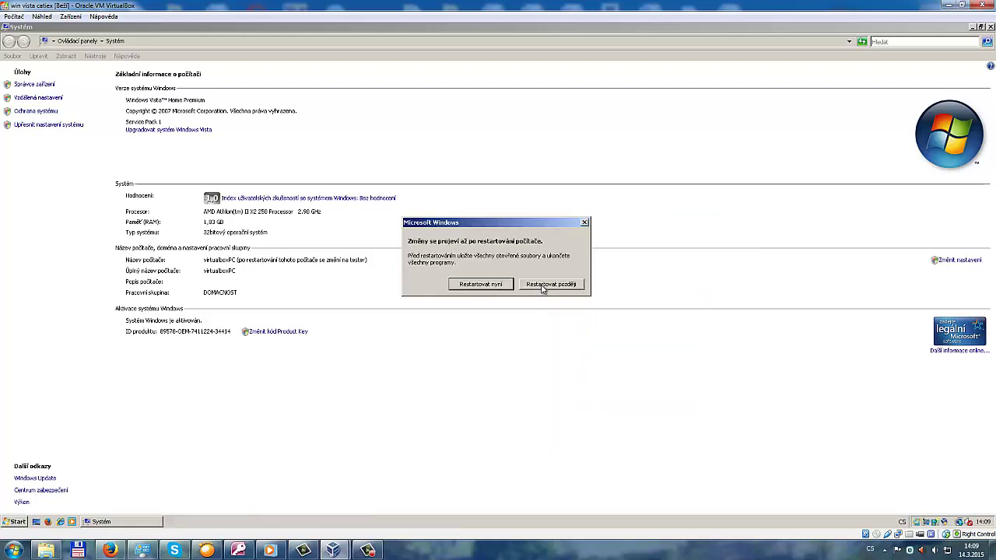
pyautogui.click(544, 286)
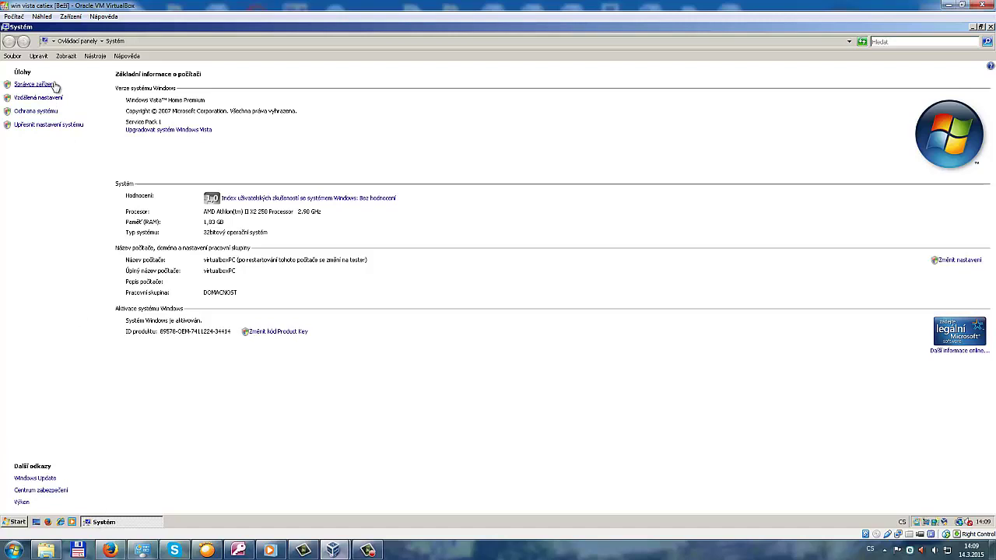
# Review the Ochrana systému, Vzdálený přístup and Upřesnit pages of the advanced system settings, including the performance options.
pyautogui.click(60, 126)
pyautogui.click(255, 159)
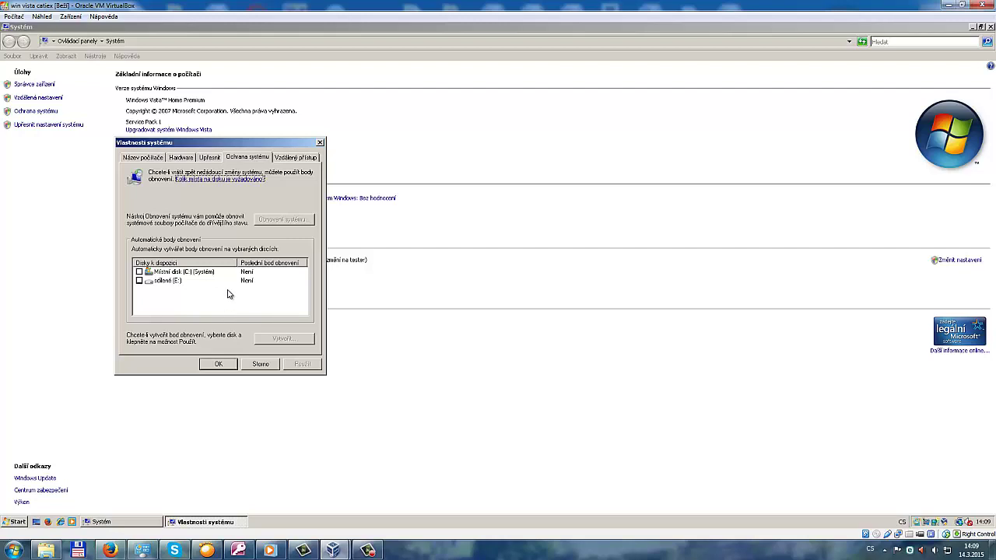
pyautogui.click(300, 158)
pyautogui.click(208, 159)
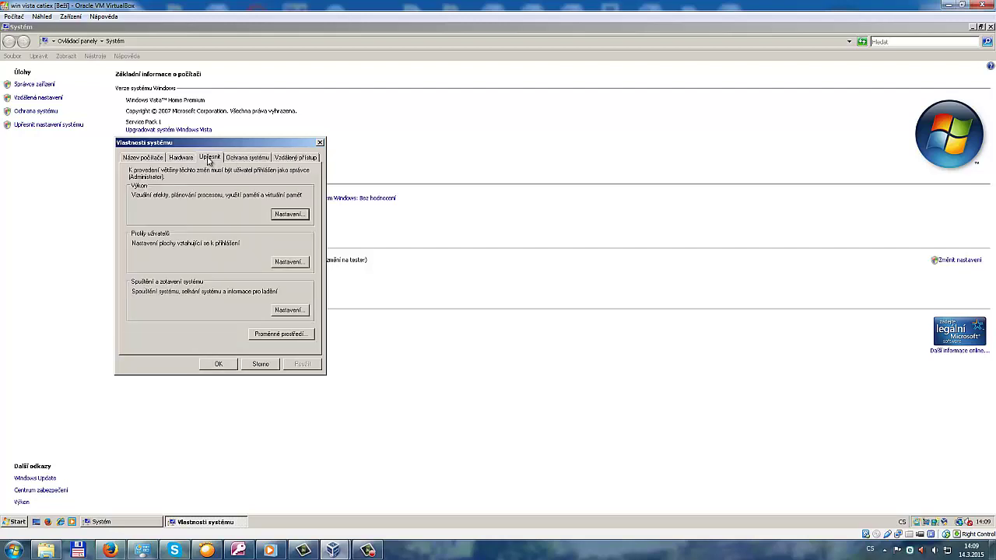
pyautogui.click(290, 215)
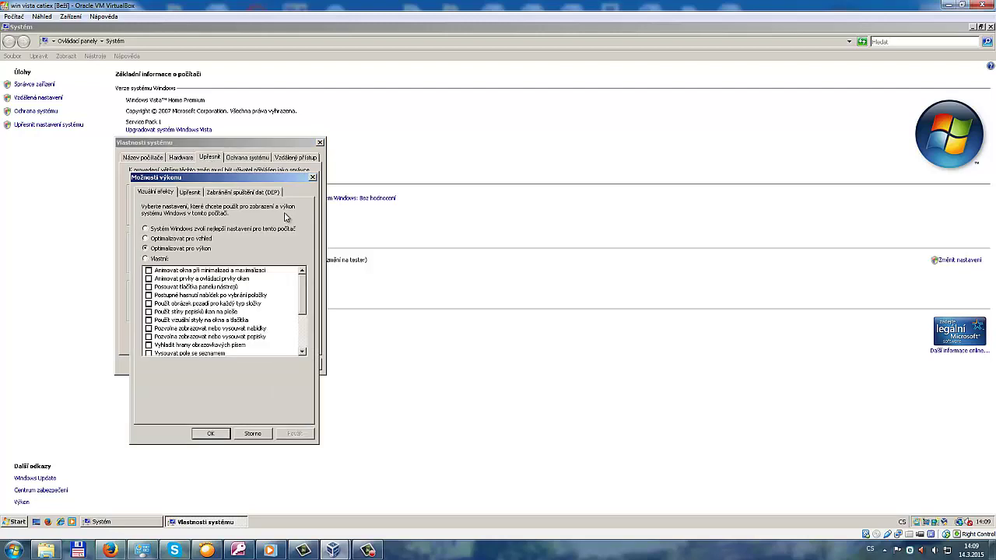
pyautogui.click(312, 178)
# View the Hardware page and the device manager opened from it, closing both the device manager and the system properties.
pyautogui.click(185, 159)
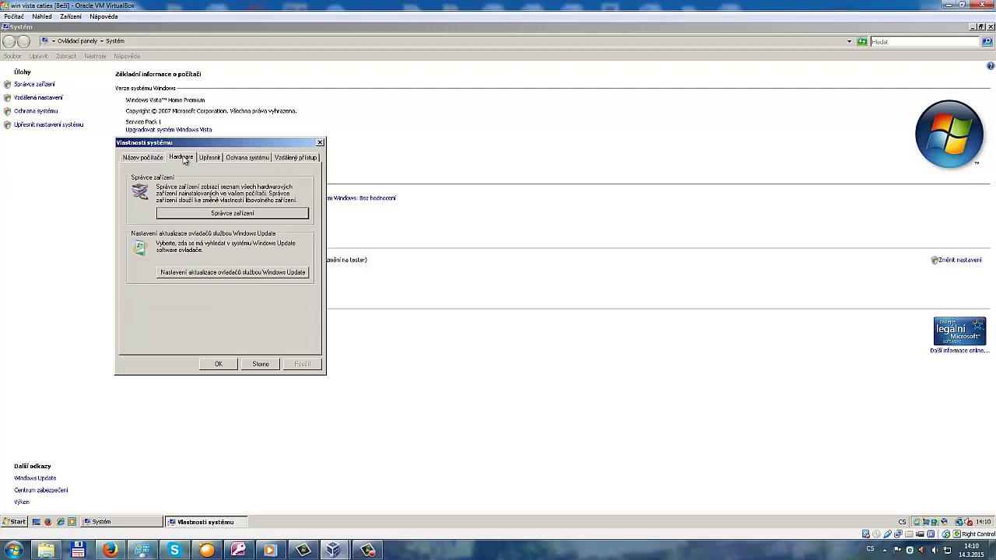
pyautogui.click(253, 215)
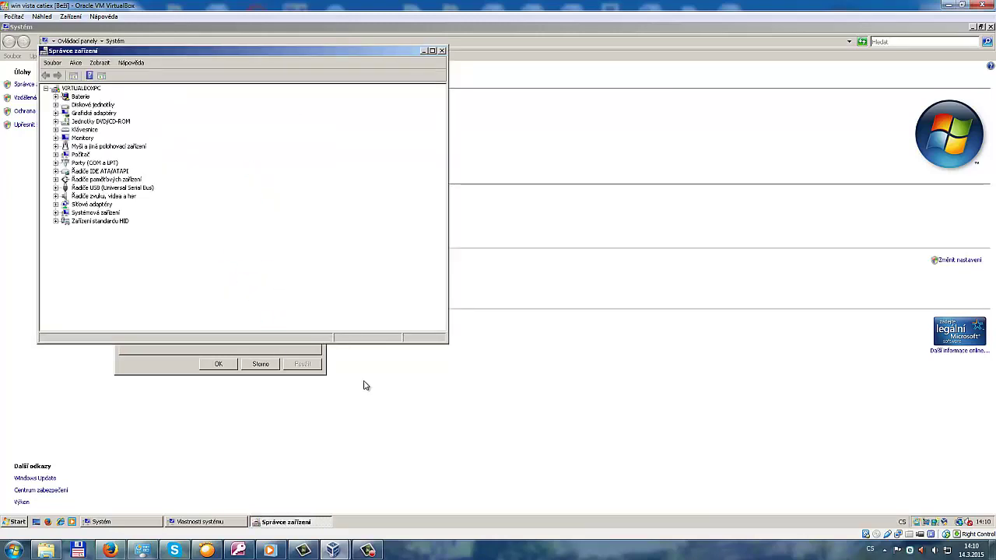
pyautogui.click(443, 52)
pyautogui.click(320, 146)
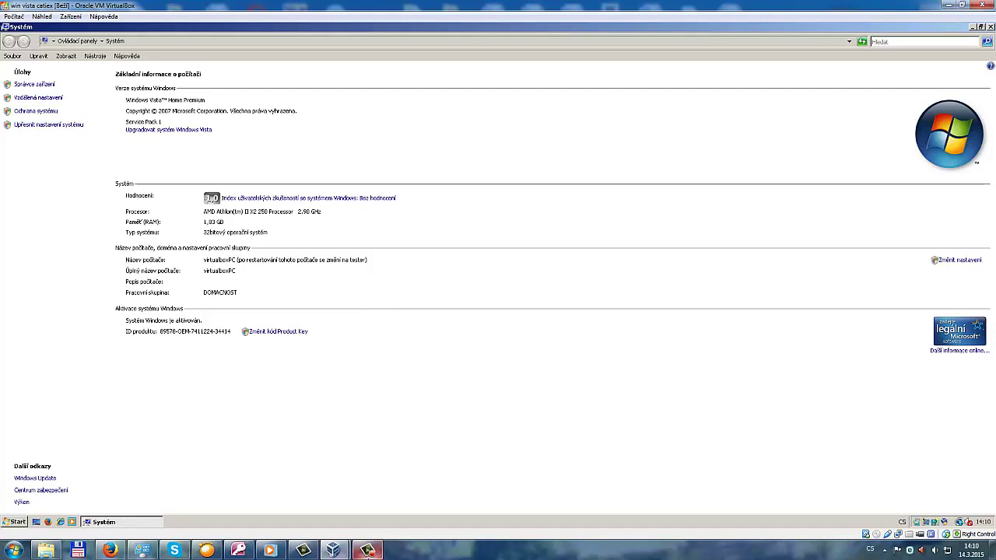
pyautogui.click(367, 550)
pyautogui.click(974, 502)
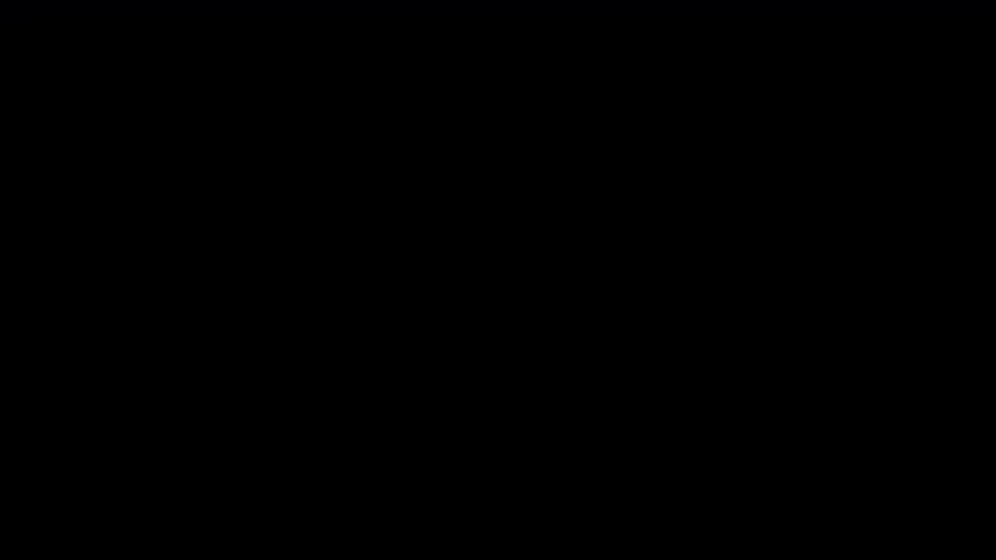